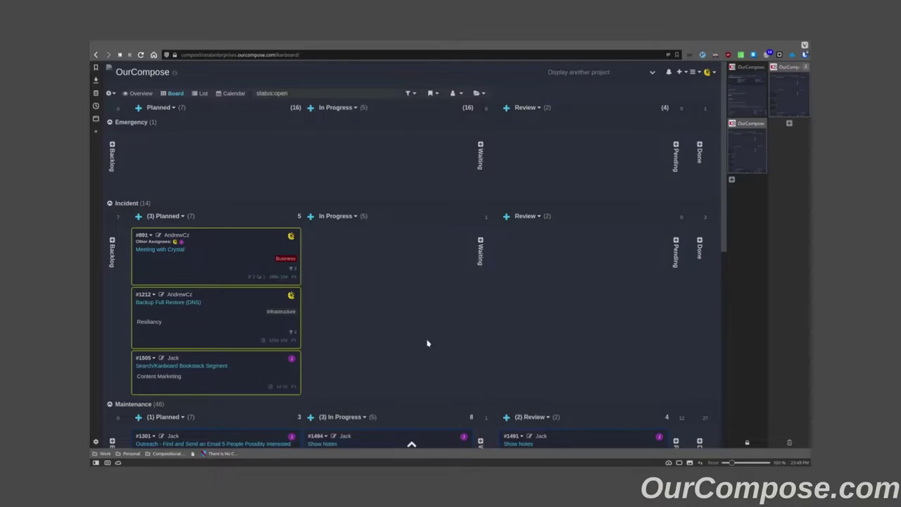
# Add a custom filter named Uncomplexitized to the OurCompose project with the query status:open complexity:0, shared with all project members.
pyautogui.click(110, 93)
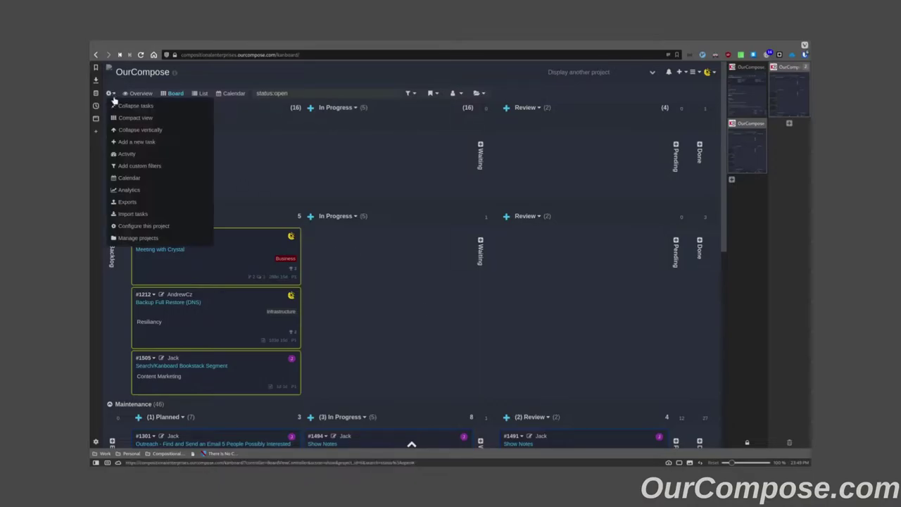
pyautogui.click(129, 226)
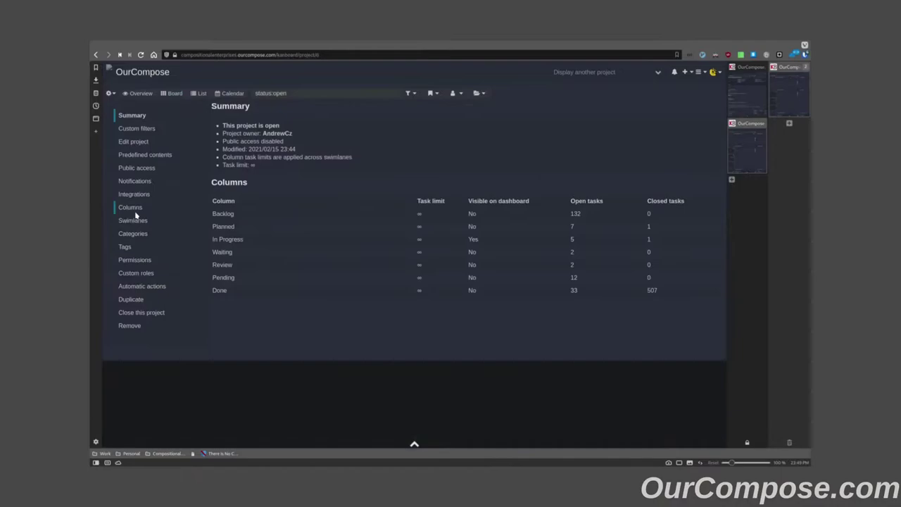
pyautogui.click(142, 129)
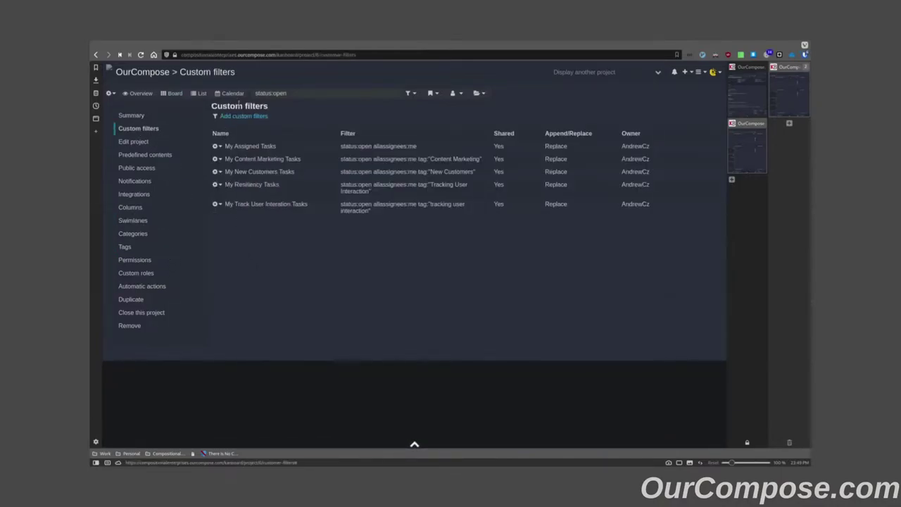
pyautogui.click(239, 117)
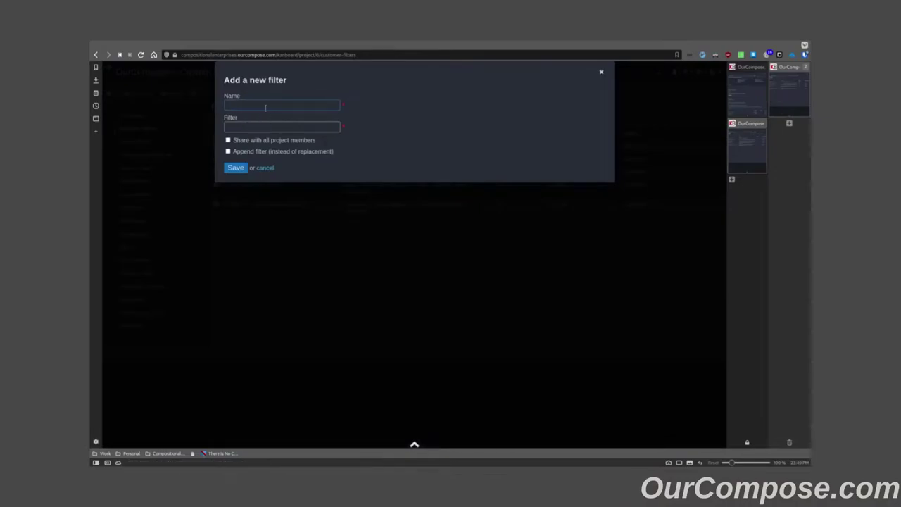
pyautogui.write('Uncomplete')
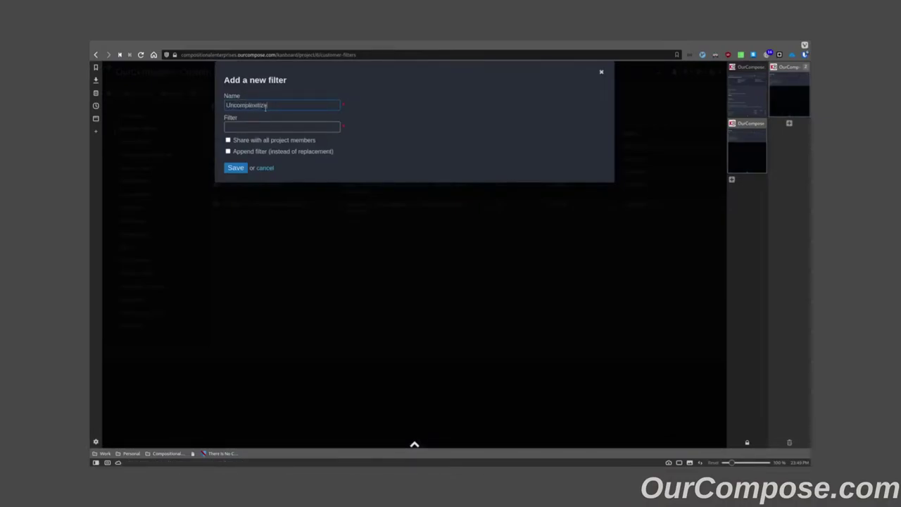
pyautogui.press('Tab')
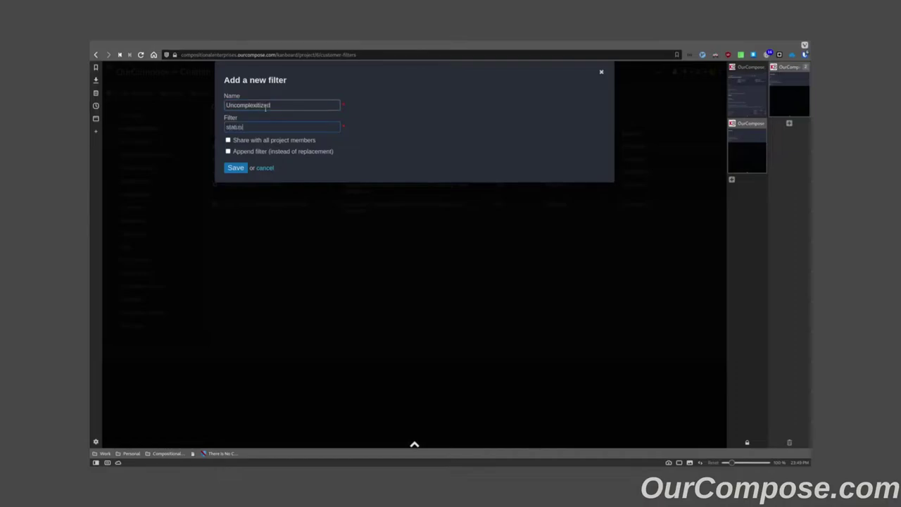
pyautogui.write('status:open complexity:0')
pyautogui.click(232, 140)
pyautogui.click(235, 169)
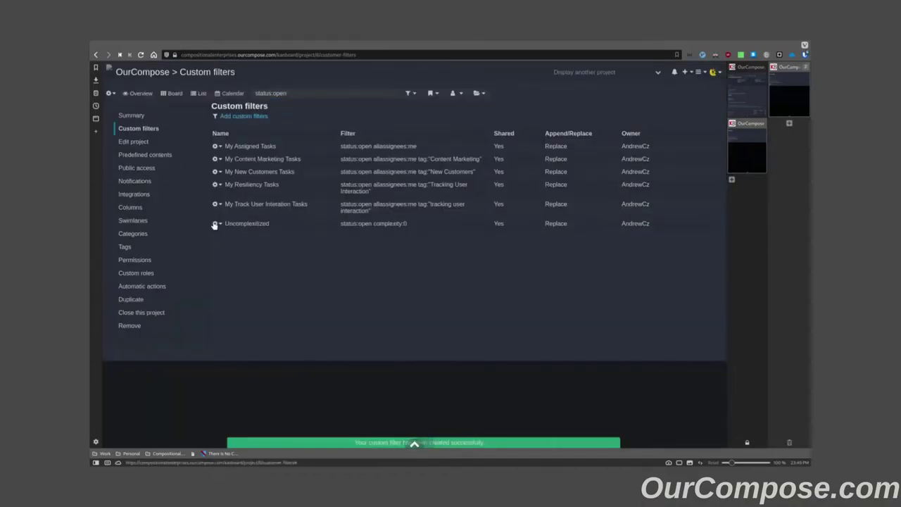
# Return to the OurCompose board and apply the Uncomplexitized custom filter.
pyautogui.click(172, 98)
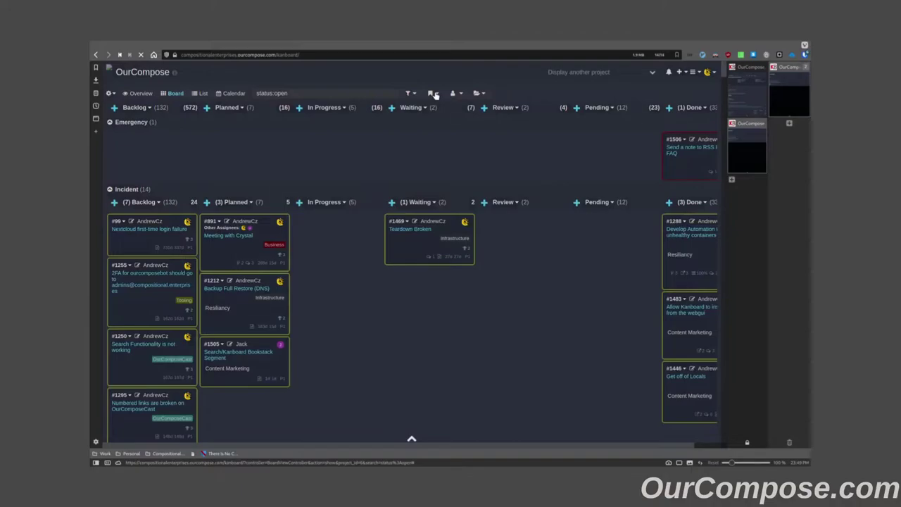
pyautogui.click(433, 94)
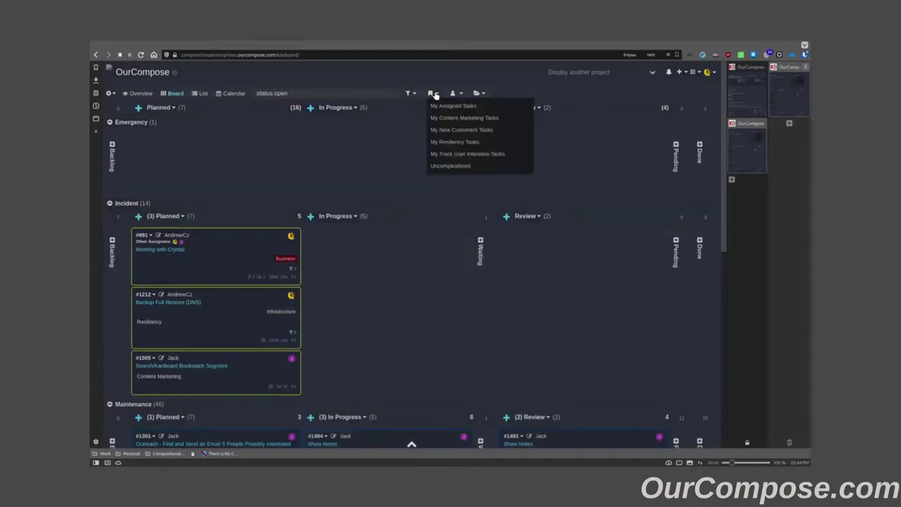
pyautogui.click(450, 166)
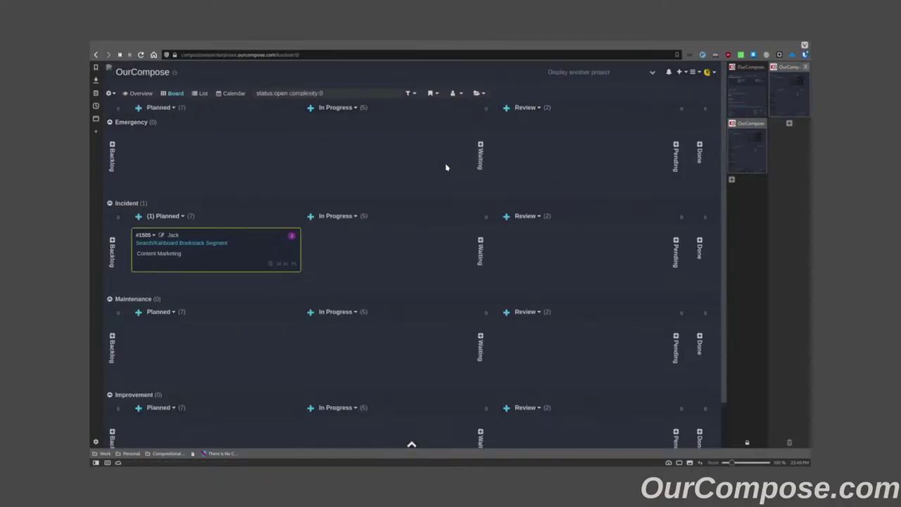
# Set the complexity of the Search/Kanboard Bookstack Segment task to 2 and save the task.
pyautogui.click(162, 236)
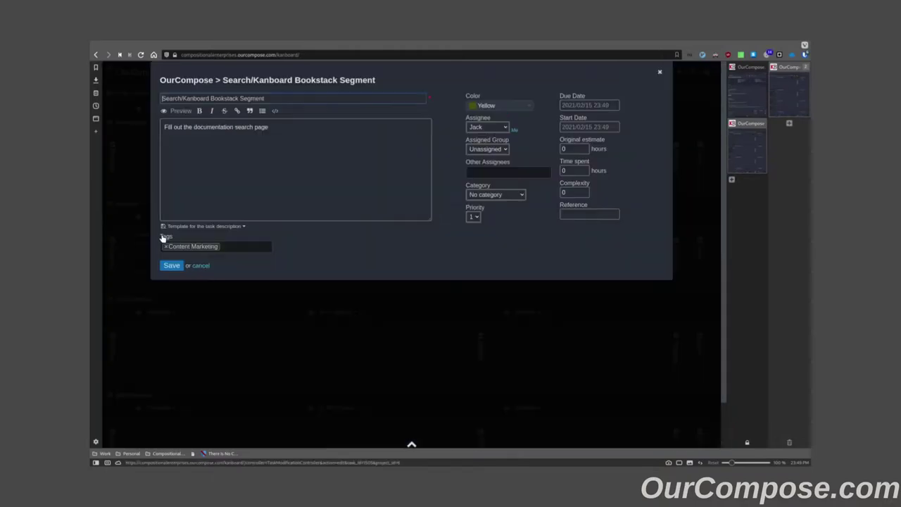
pyautogui.click(573, 192)
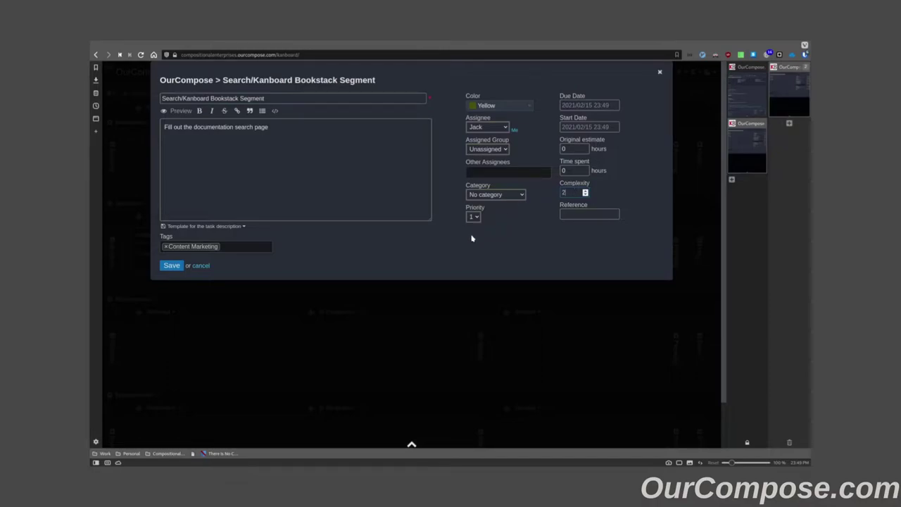
pyautogui.click(173, 267)
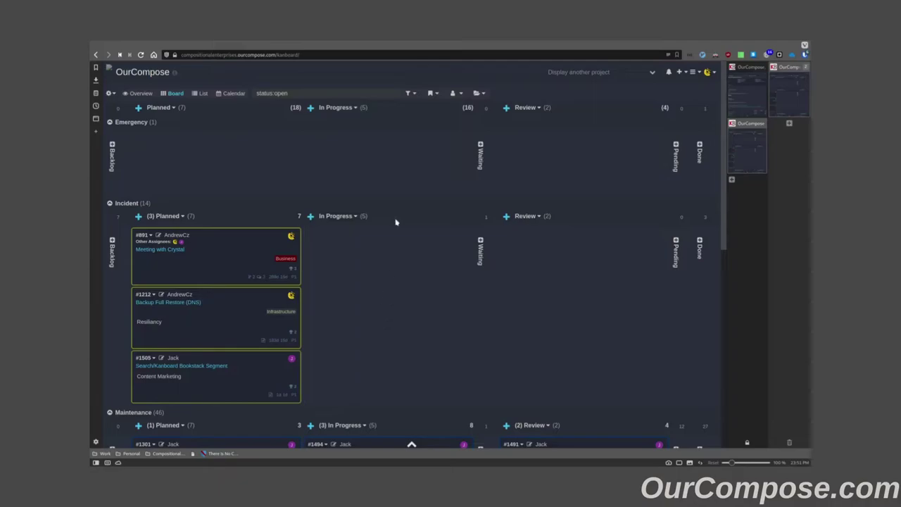
# Apply the My Assigned Tasks filter to the board and bookmark the filtered view in the Work folder.
pyautogui.click(432, 93)
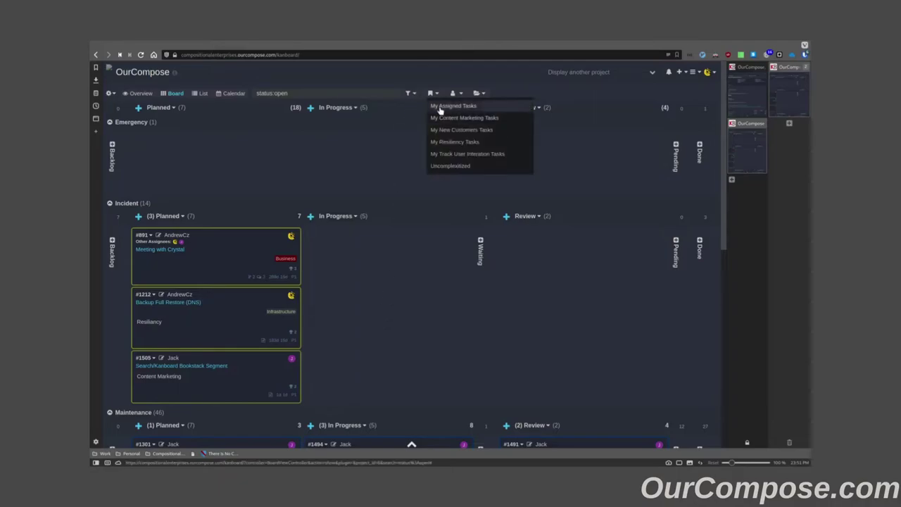
pyautogui.click(443, 106)
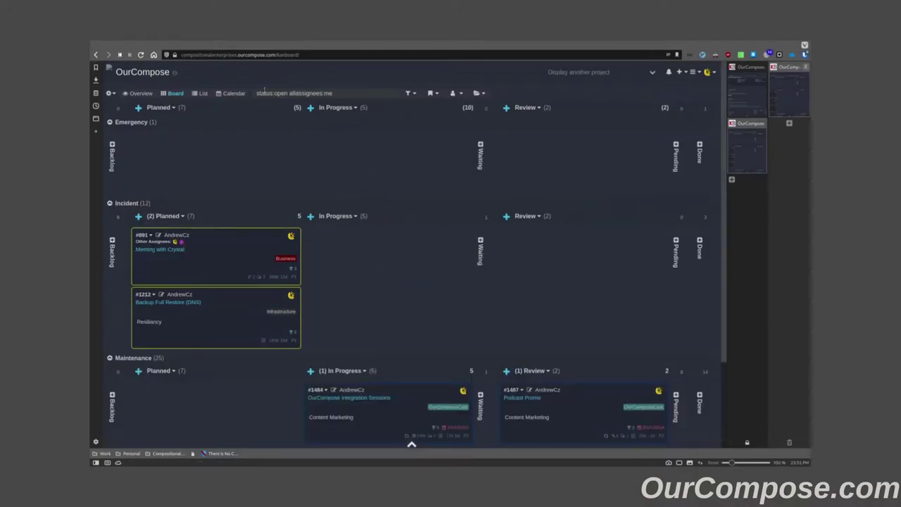
pyautogui.click(327, 55)
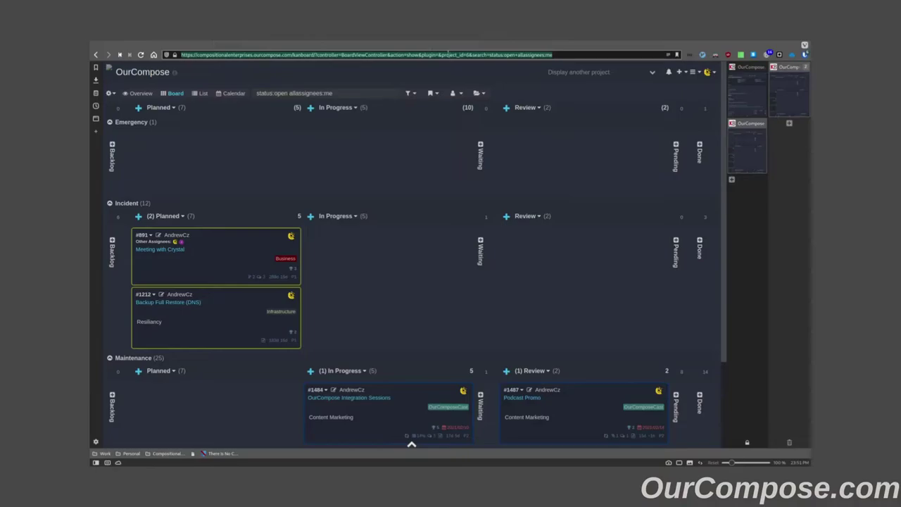
pyautogui.moveTo(406, 55); pyautogui.dragTo(575, 55)
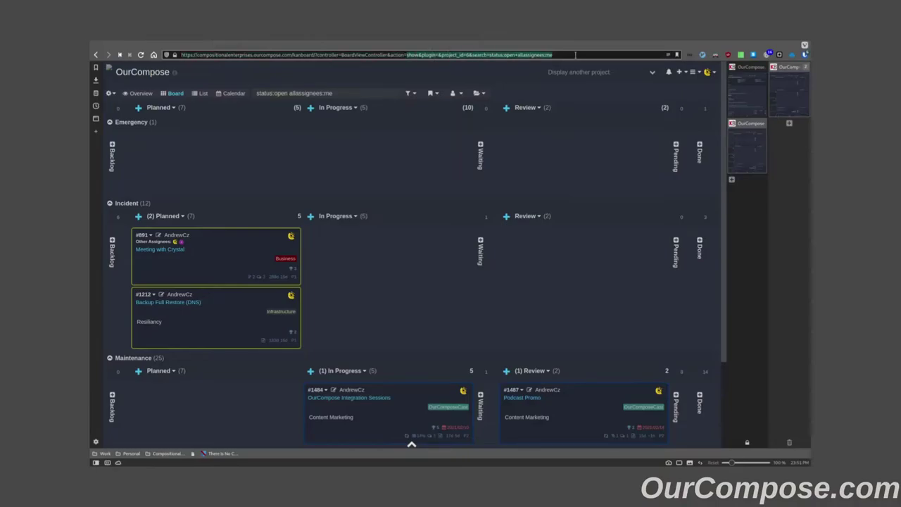
pyautogui.click(575, 55)
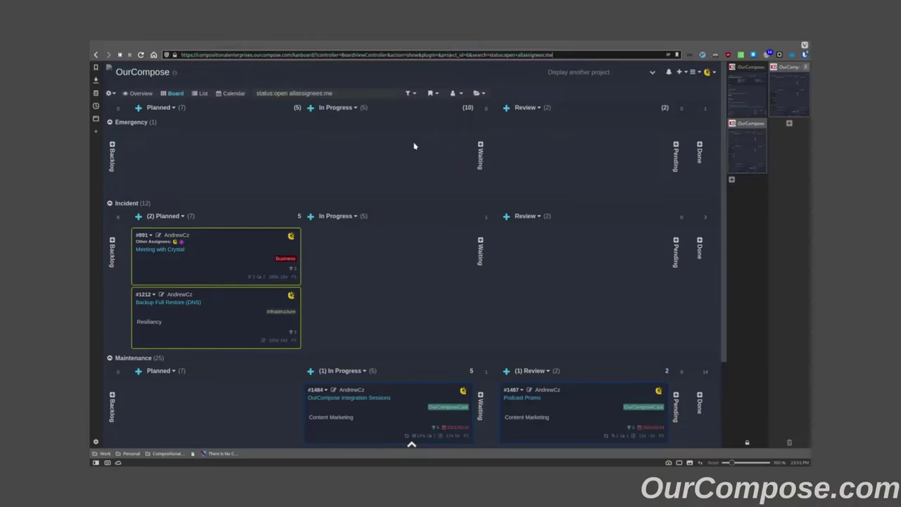
pyautogui.hotkey('ctrl', 'd')
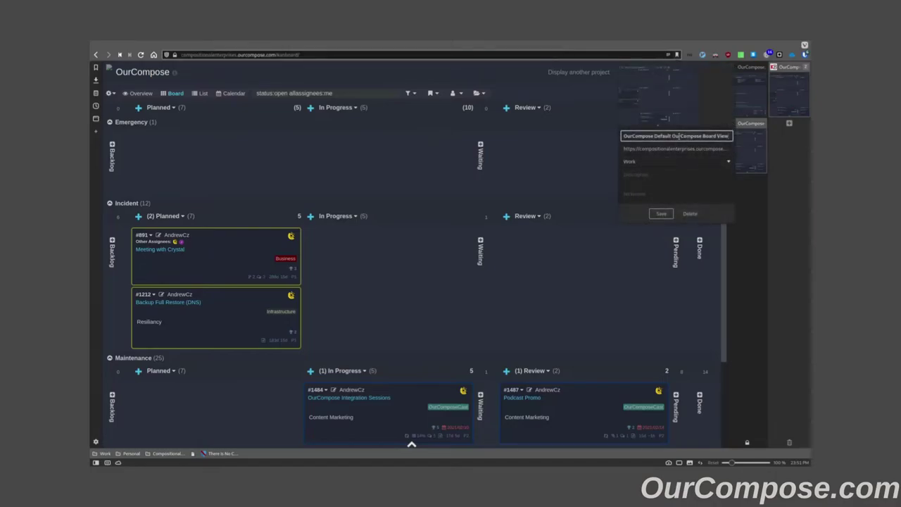
pyautogui.click(652, 214)
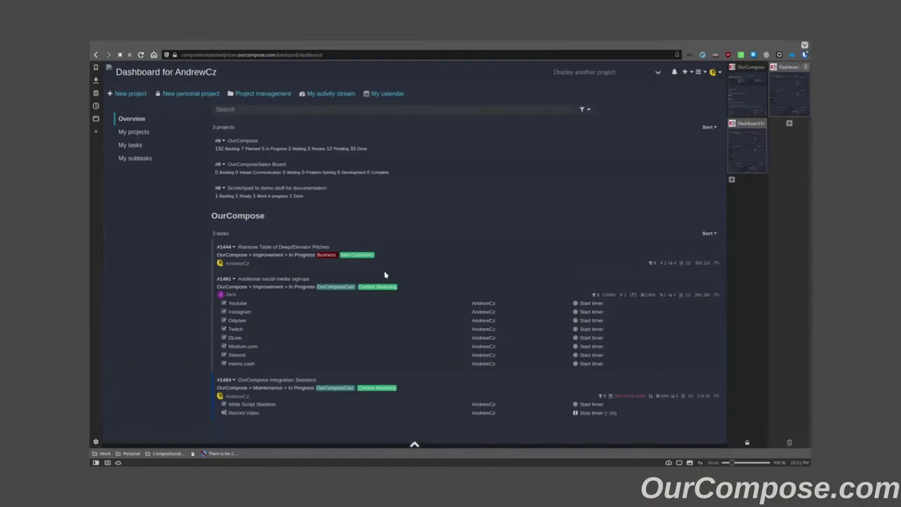
# Sort the dashboard's OurCompose tasks by swimlane in reversed order and bookmark the sorted dashboard in the Work folder.
pyautogui.click(709, 233)
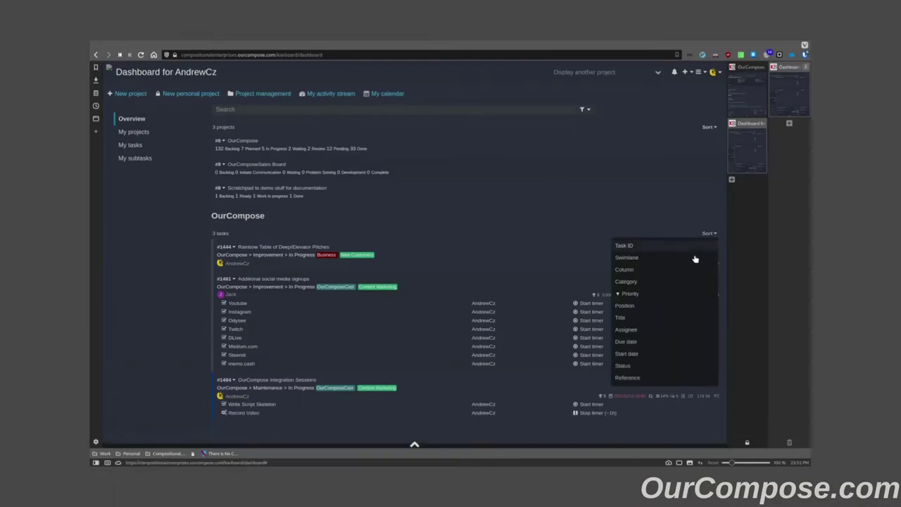
pyautogui.click(634, 258)
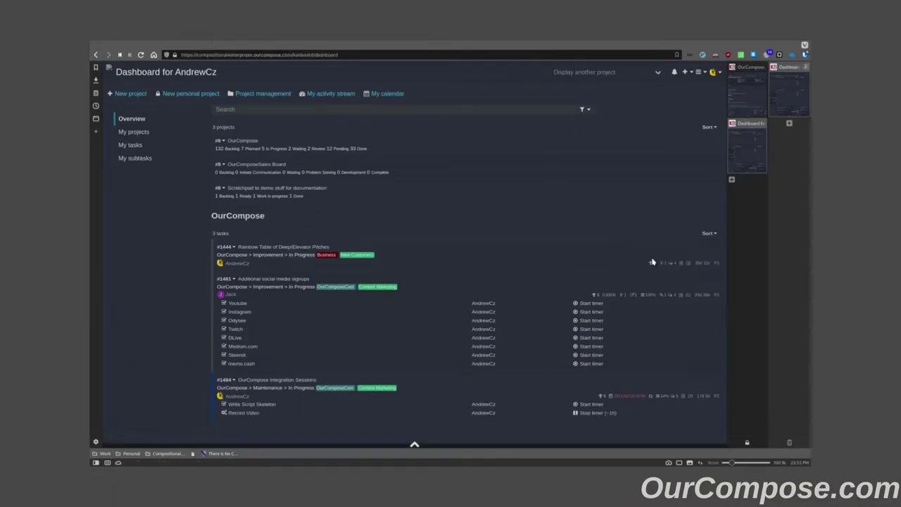
pyautogui.click(709, 233)
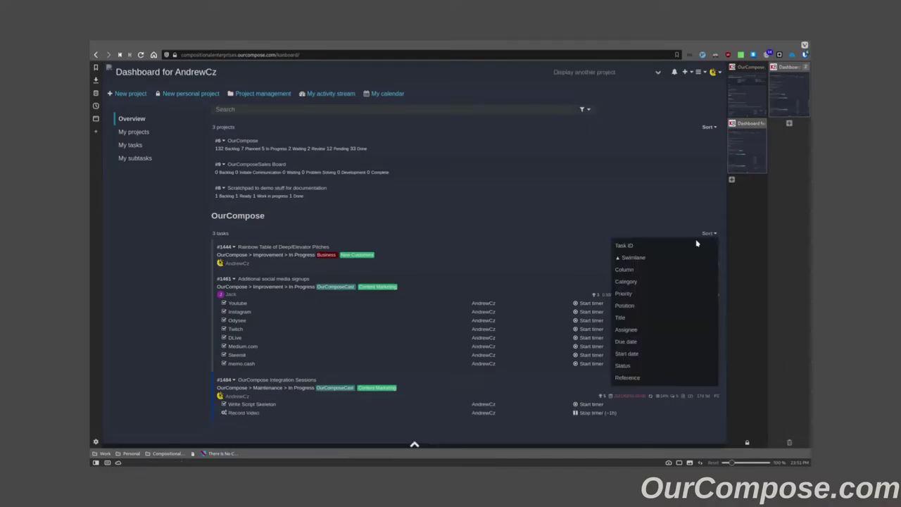
pyautogui.click(632, 258)
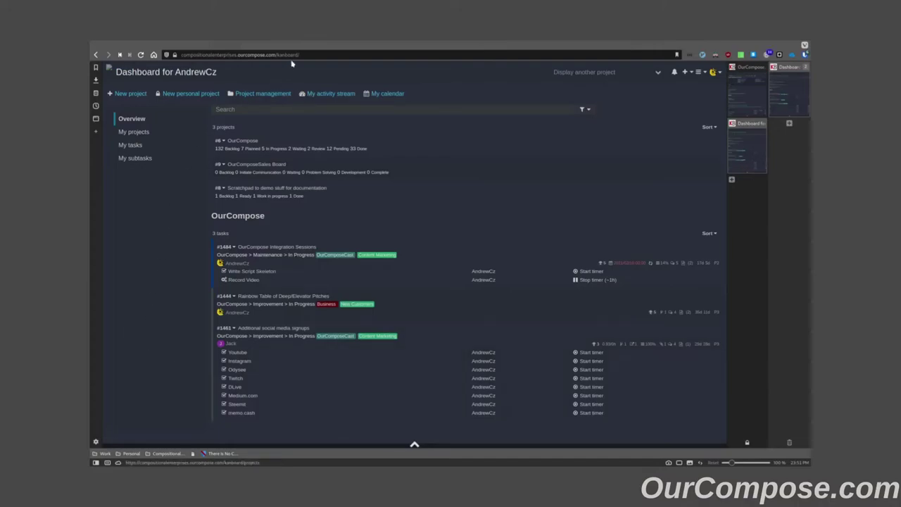
pyautogui.hotkey('ctrl', 'd')
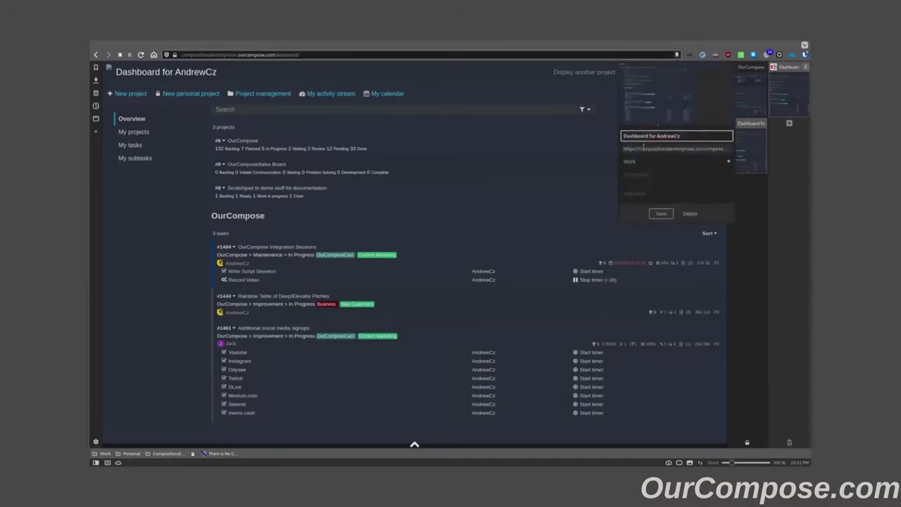
pyautogui.click(661, 213)
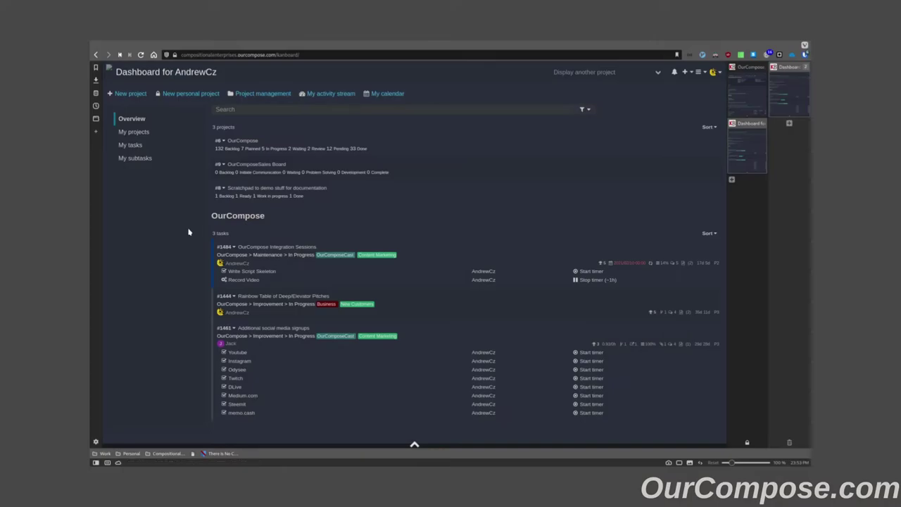
# In the OurCompose project's column settings, stop hiding the Review column's tasks in the dashboard and save.
pyautogui.click(243, 143)
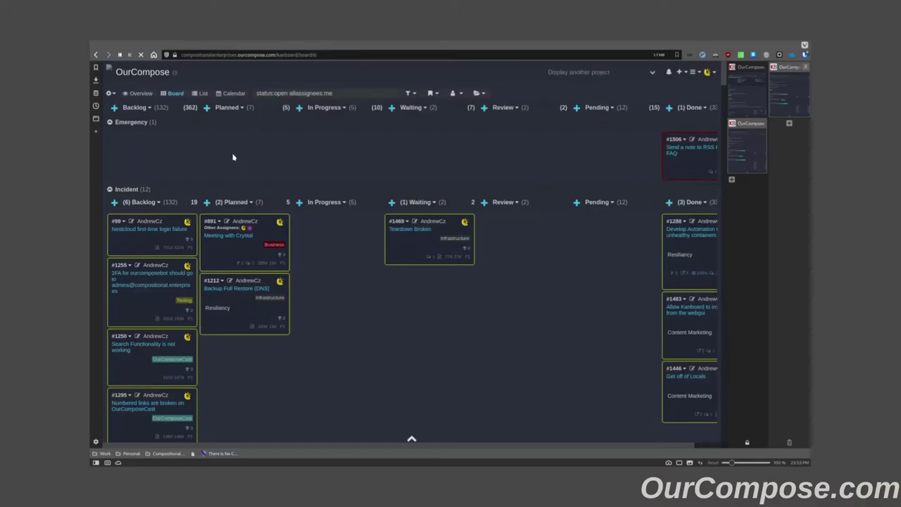
pyautogui.click(110, 94)
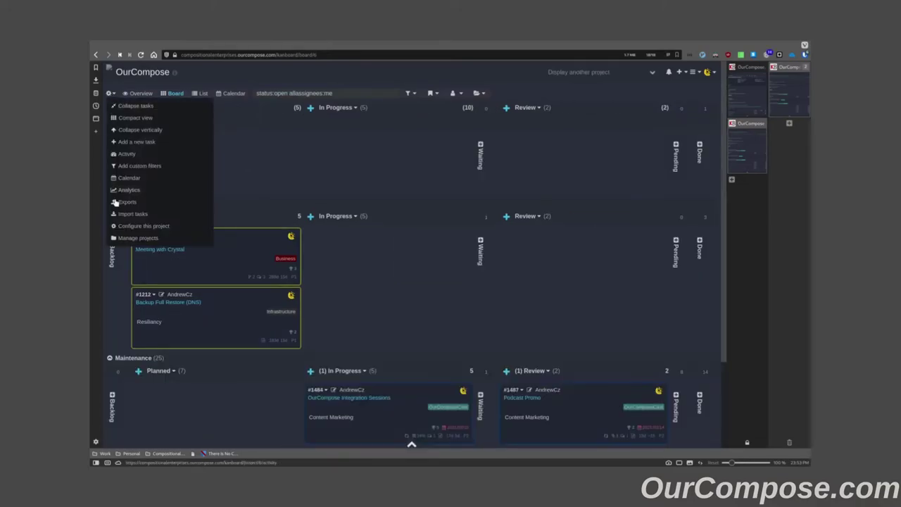
pyautogui.click(120, 226)
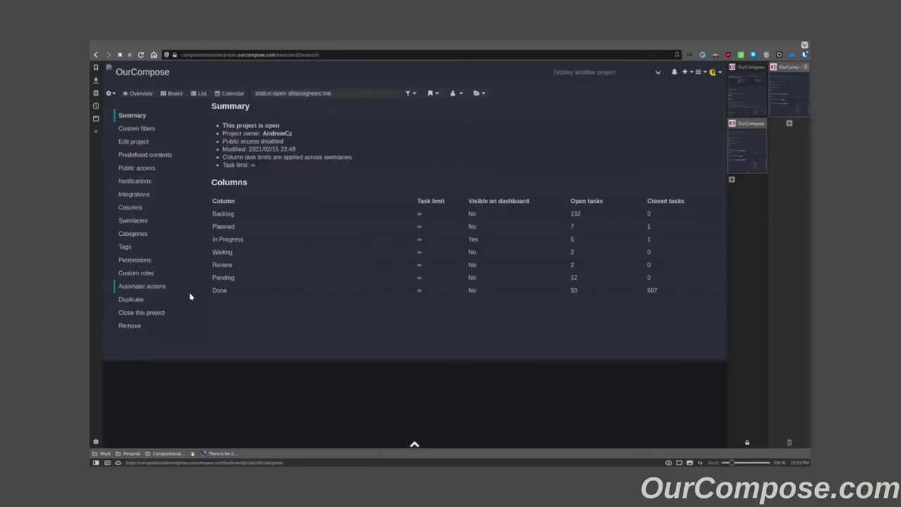
pyautogui.click(134, 210)
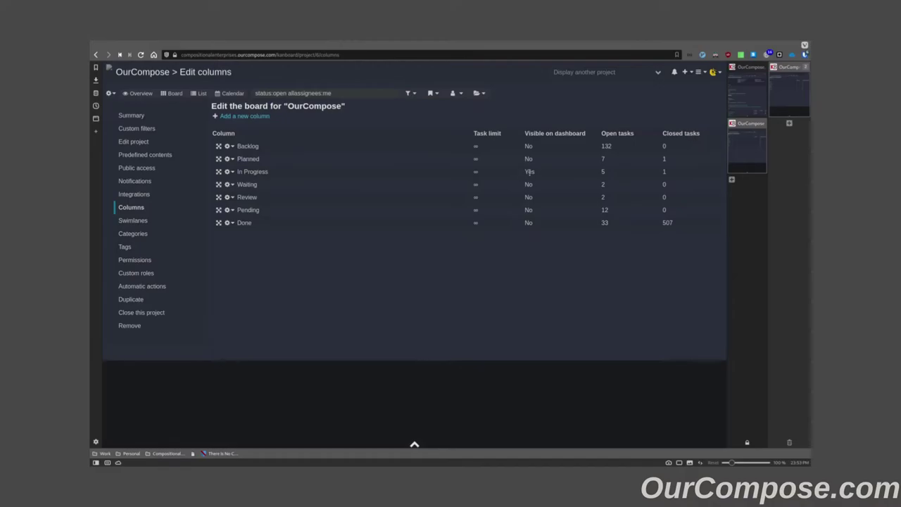
pyautogui.click(232, 198)
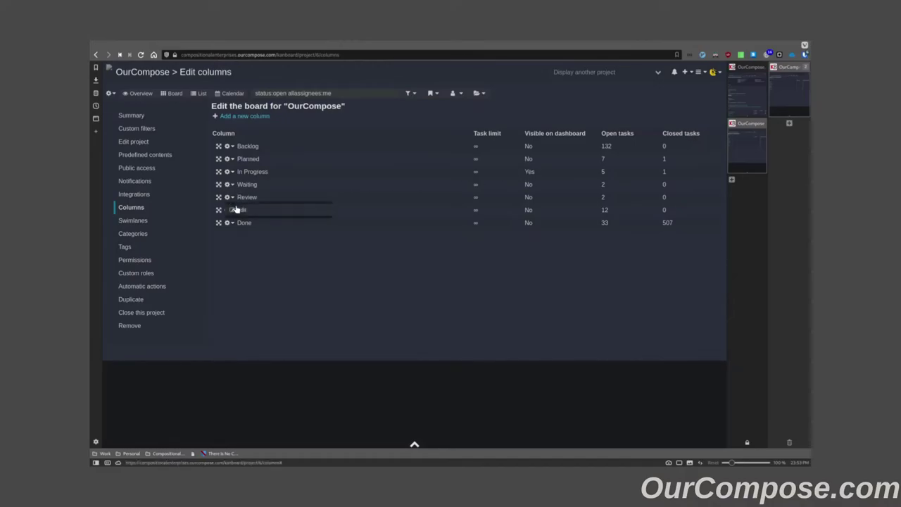
pyautogui.click(238, 210)
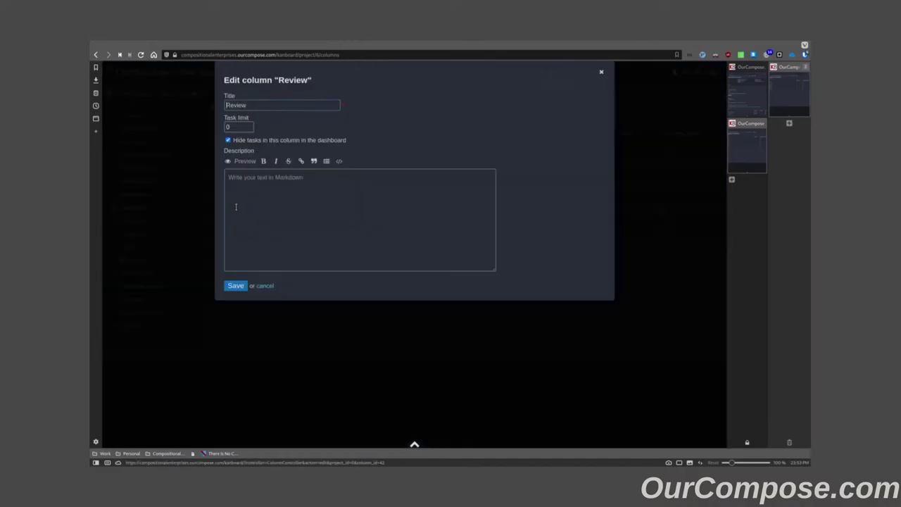
pyautogui.click(237, 141)
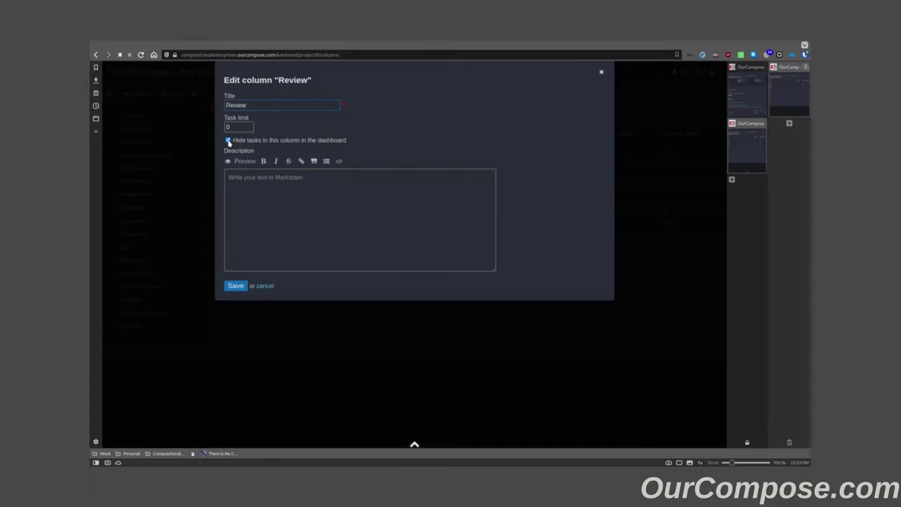
pyautogui.click(236, 286)
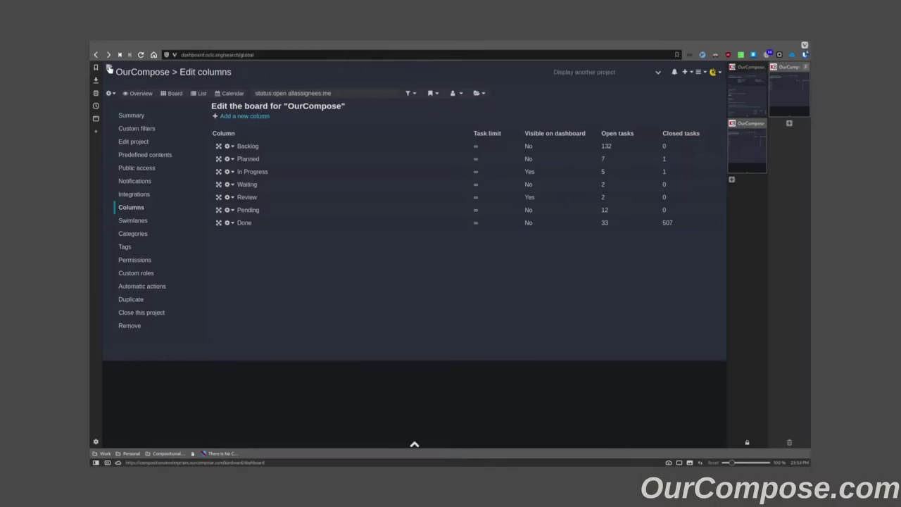
# Go back to the dashboard and sort its OurCompose tasks, including the Review ones, by swimlane in reversed order.
pyautogui.click(110, 68)
pyautogui.scroll(-1, 204, 261)
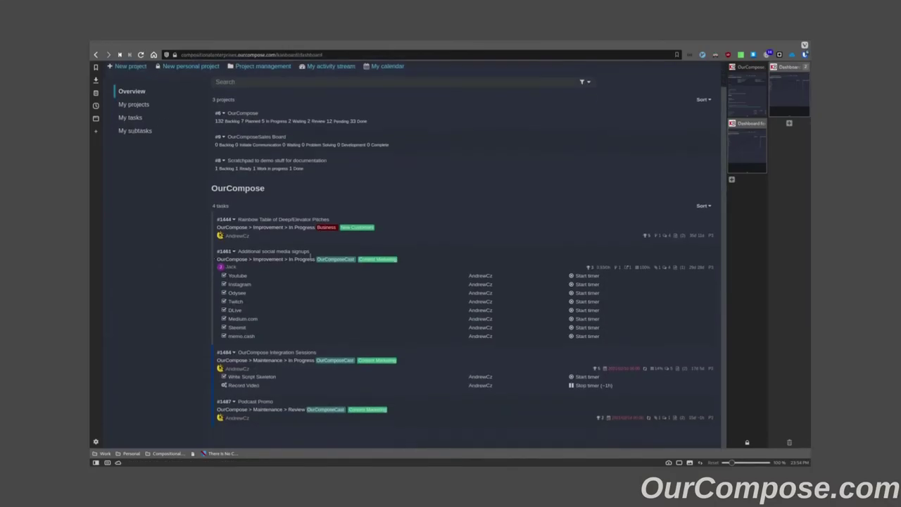
pyautogui.click(703, 207)
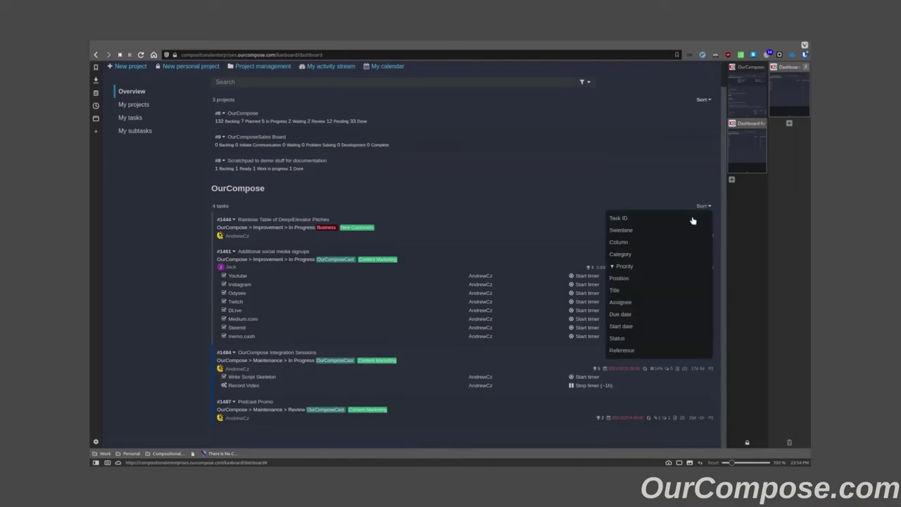
pyautogui.click(640, 231)
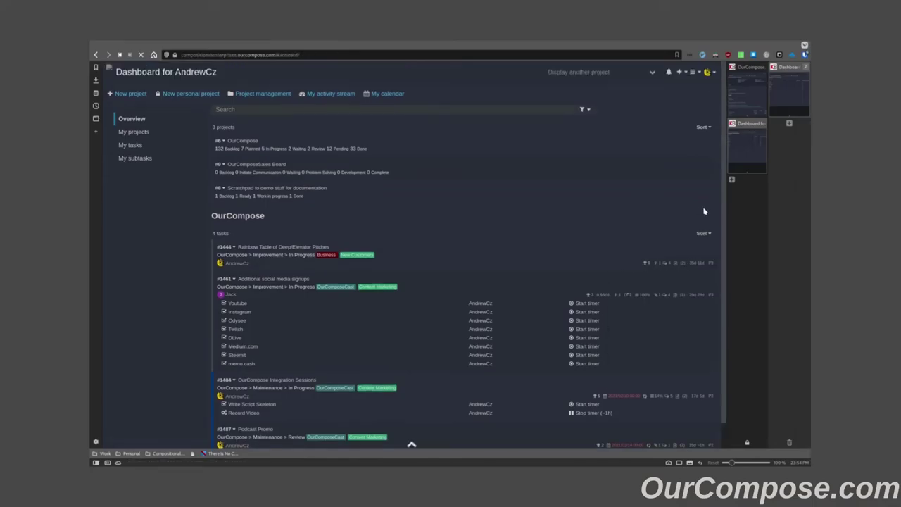
pyautogui.click(703, 233)
pyautogui.click(637, 255)
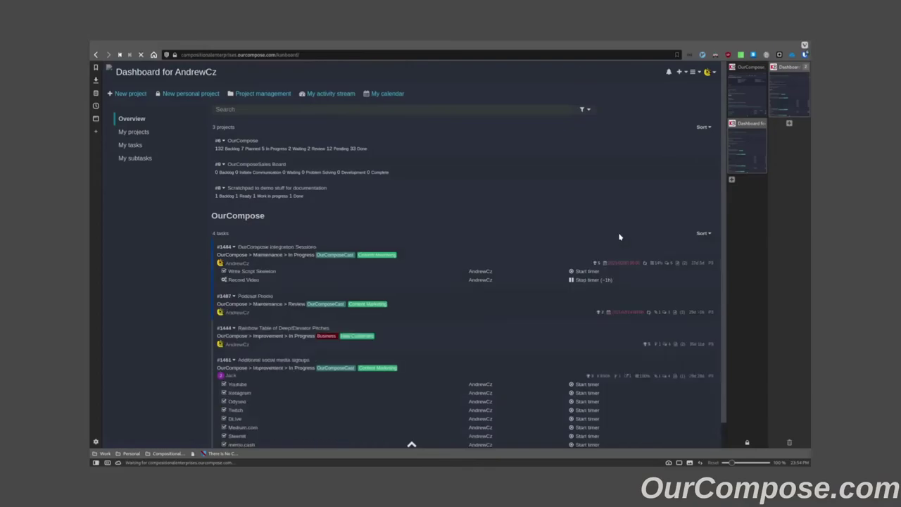